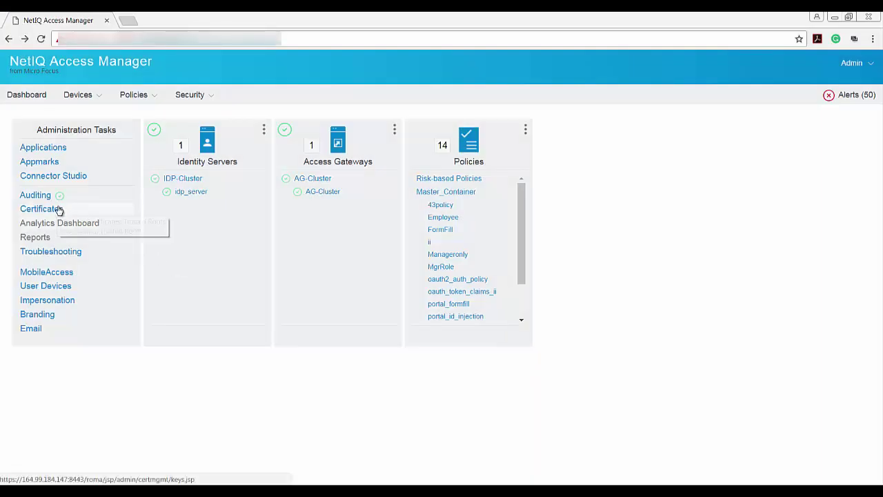
- Open the Certificates page from Administration Tasks on the dashboard
left_click(60, 210)
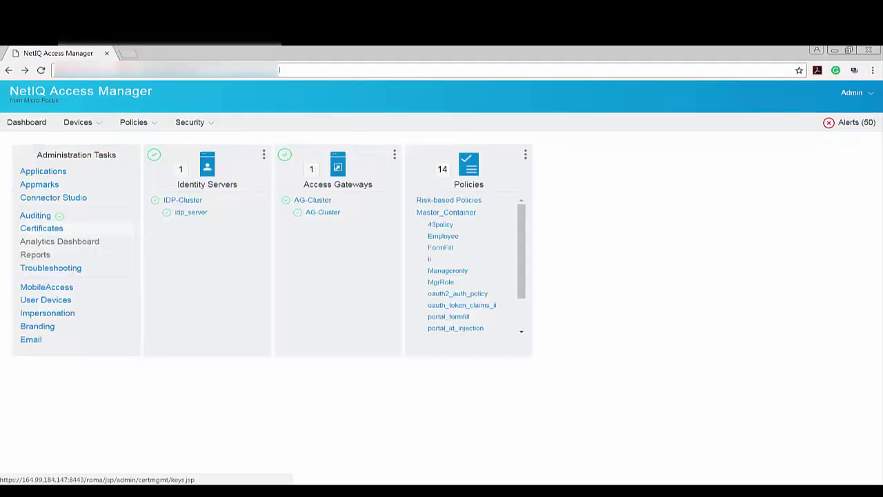
- Open the csr_with_nam certificate's details from the Certificates list
left_click(57, 227)
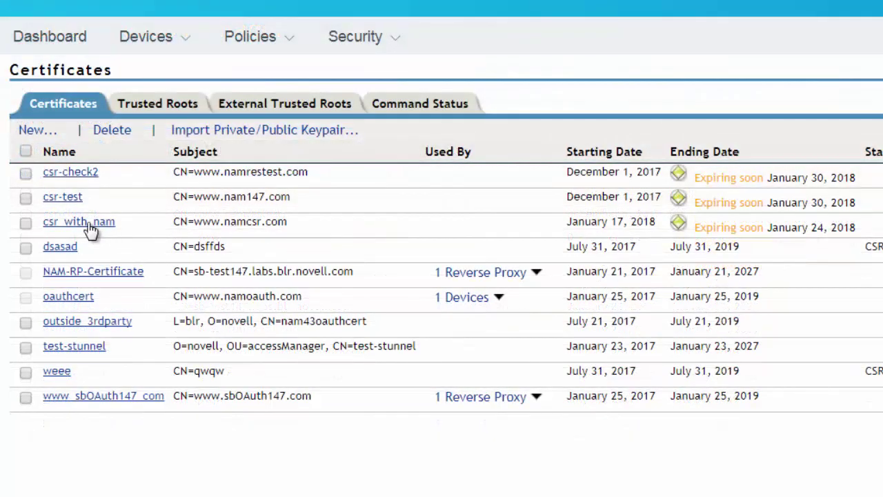
left_click(89, 223)
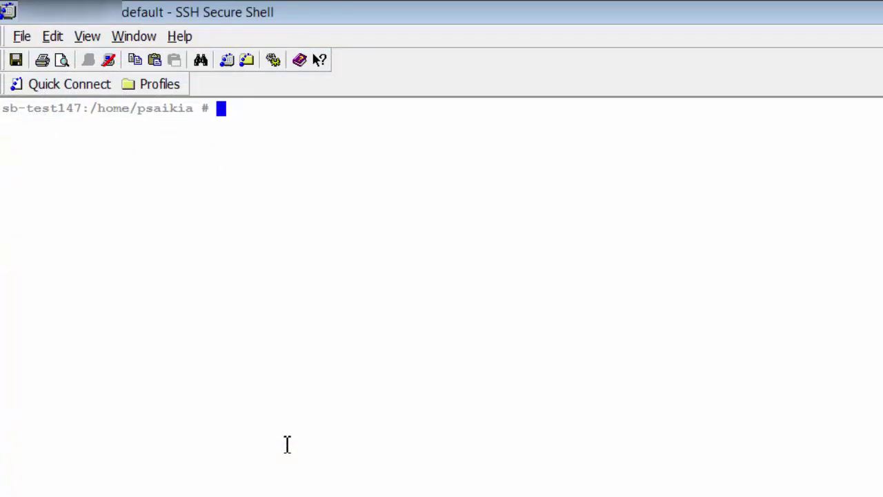
- List the home directory to show cacert.pem, namcsr.txt and privkey.pem
type("l")
key("Return")
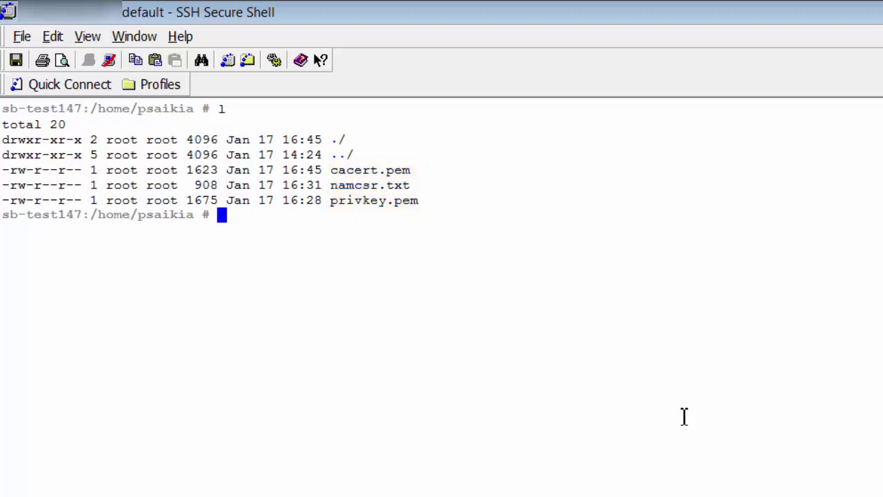
- Sign namcsr.txt with cacert.pem and privkey.pem for 180 days into server.crt, then list the files
type("openssl x509 -req ")
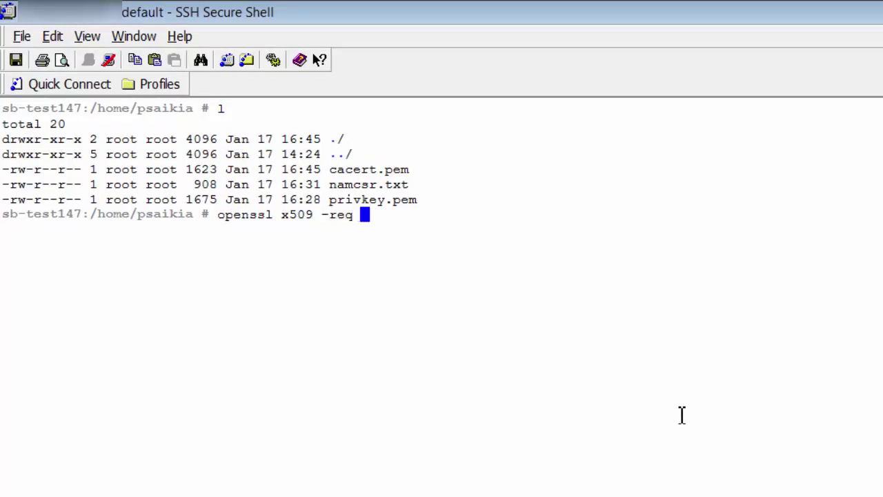
type("-in namcsr.txt ")
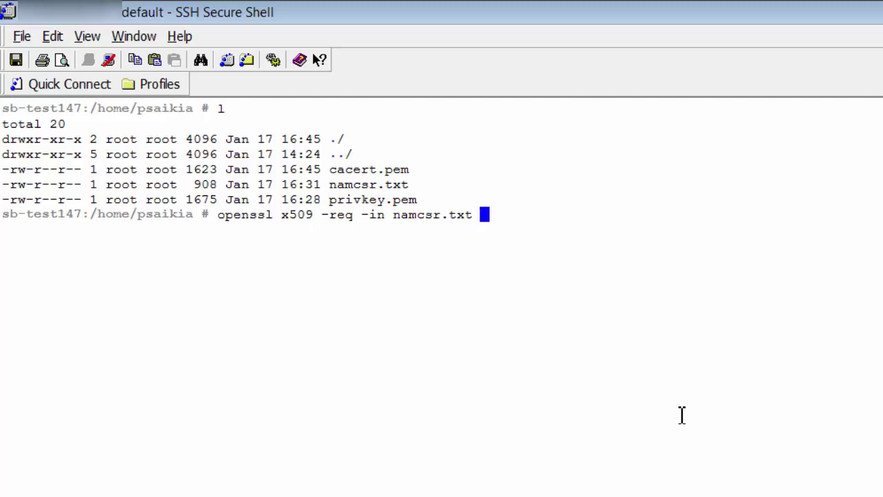
type("-CA cacert.pem -CAkey")
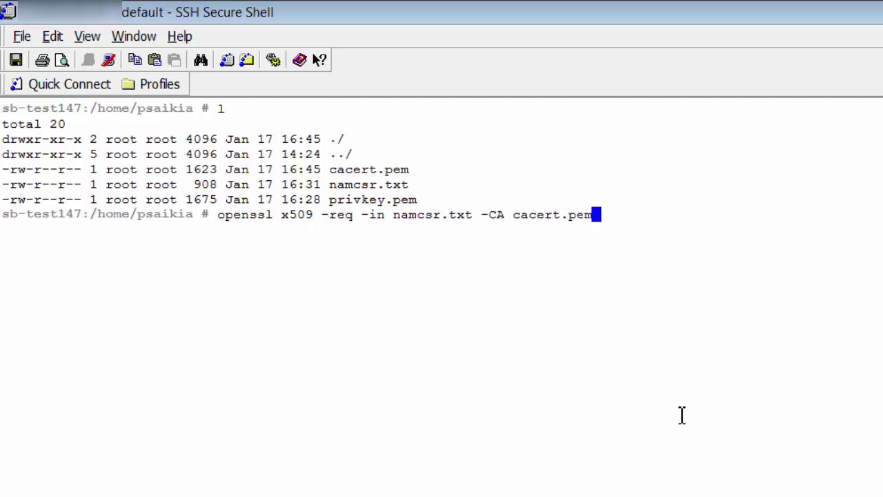
type(" privkey")
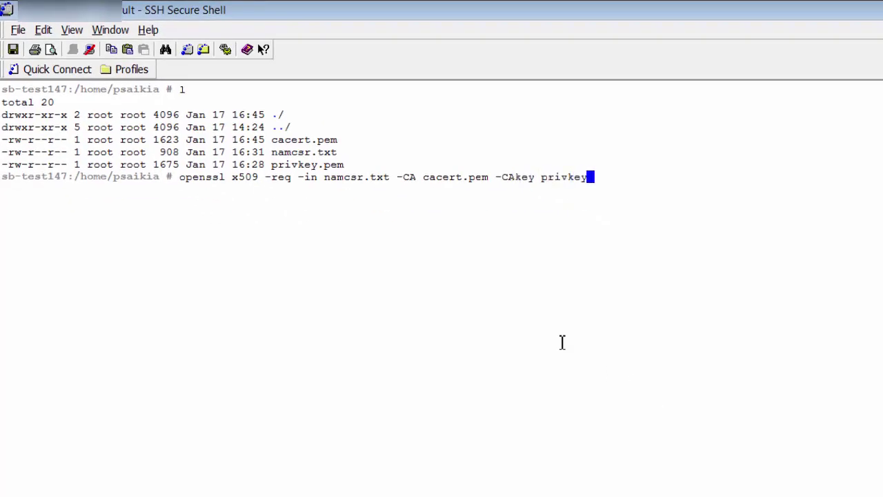
type(".pem -out server.crt -days 18")
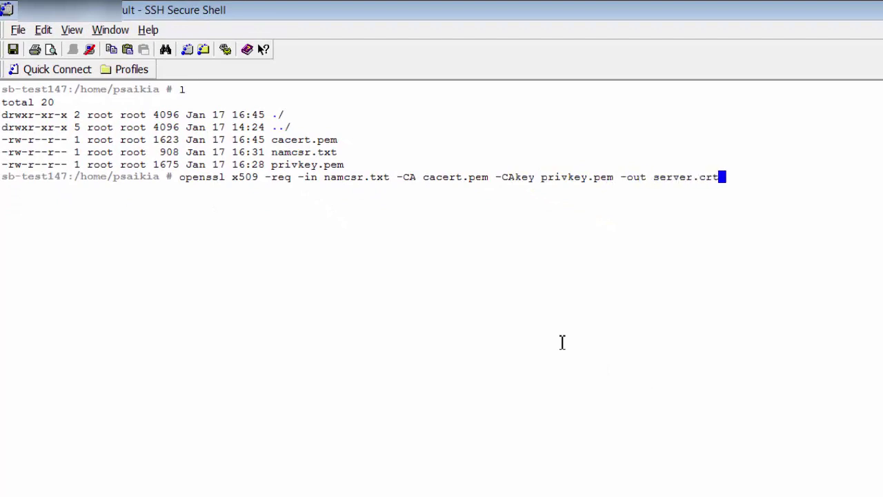
type("0 -CAcreate")
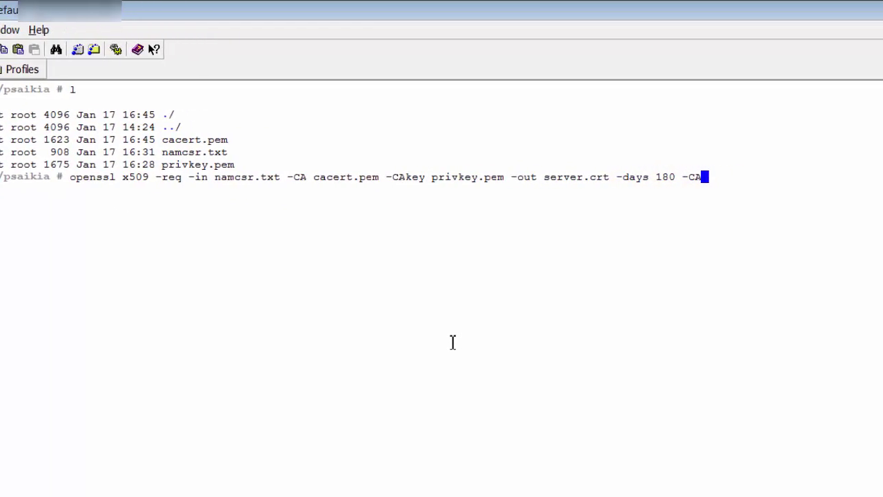
type("serial -CAserial s")
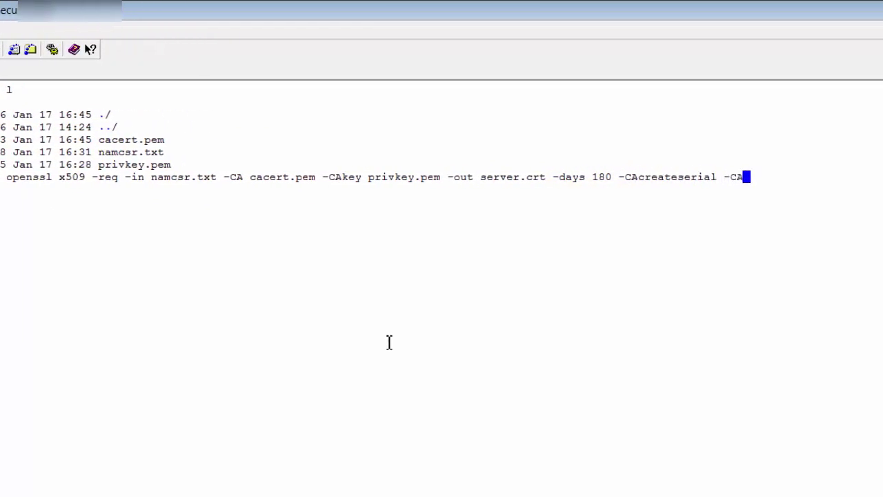
type("erver.seq")
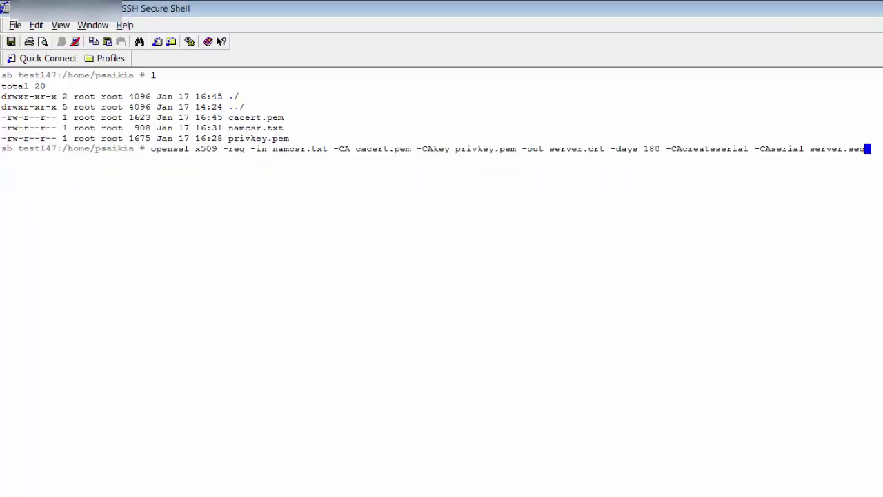
key("Return")
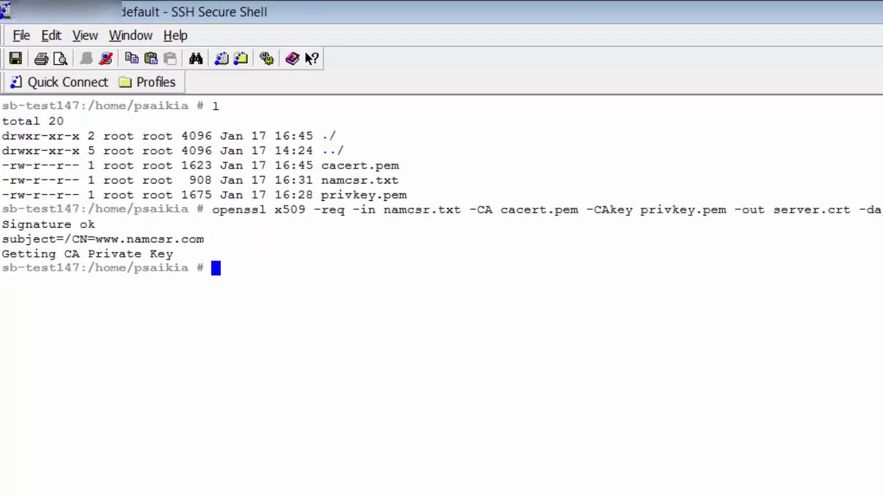
type("l")
key("Return")
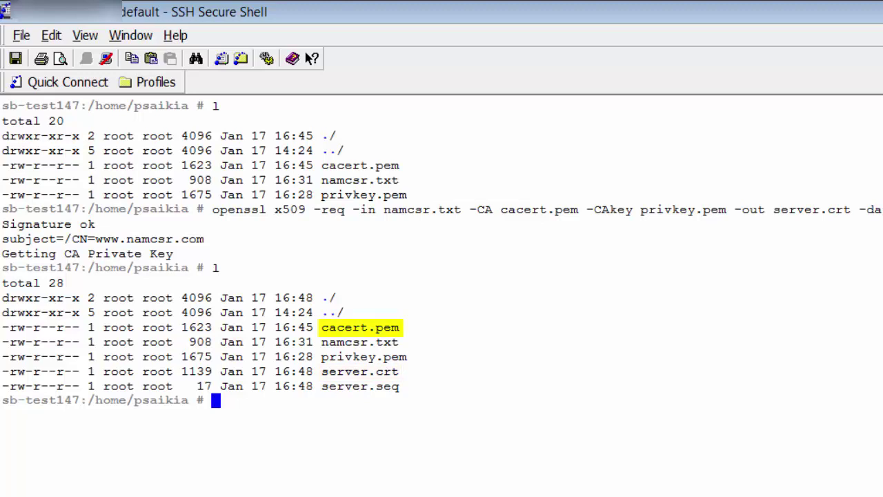
- Clear the terminal and print the contents of server.crt
type("clear")
key("Return")
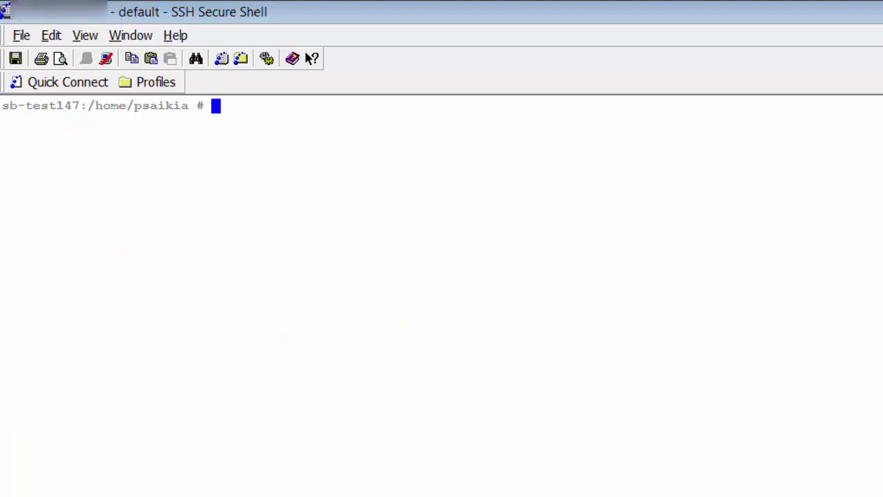
type("cat ser")
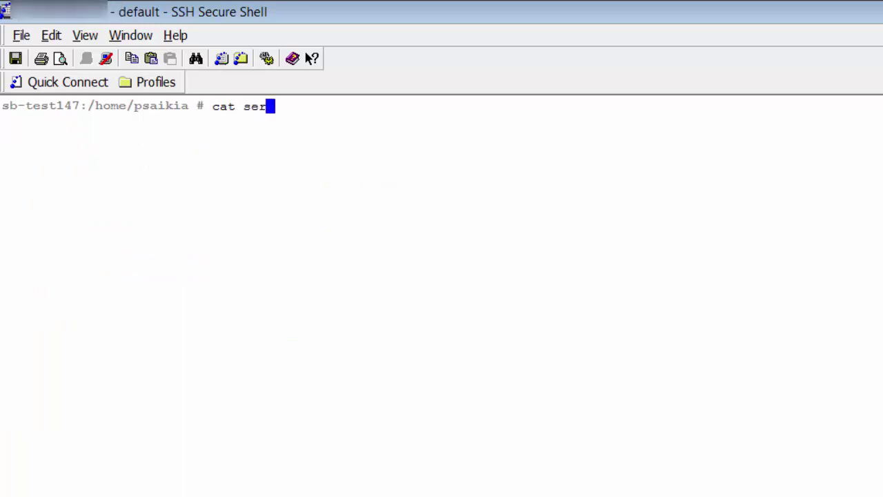
type("ver.")
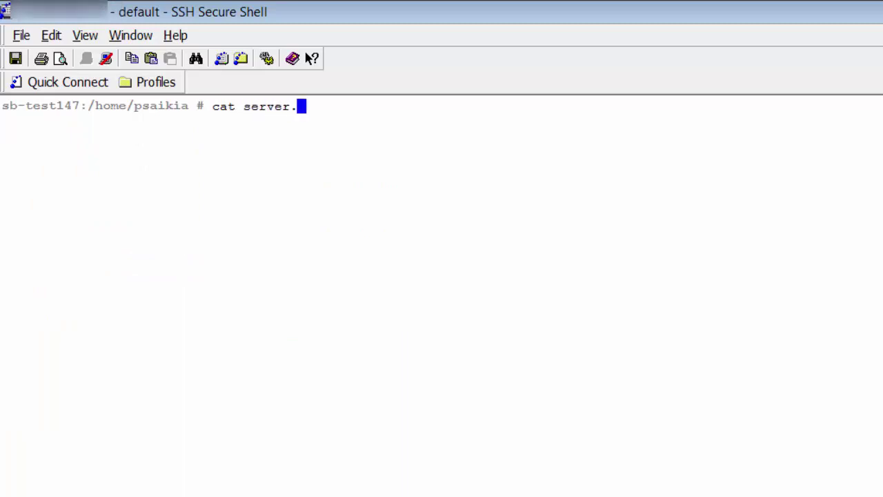
type("crt")
key("Return")
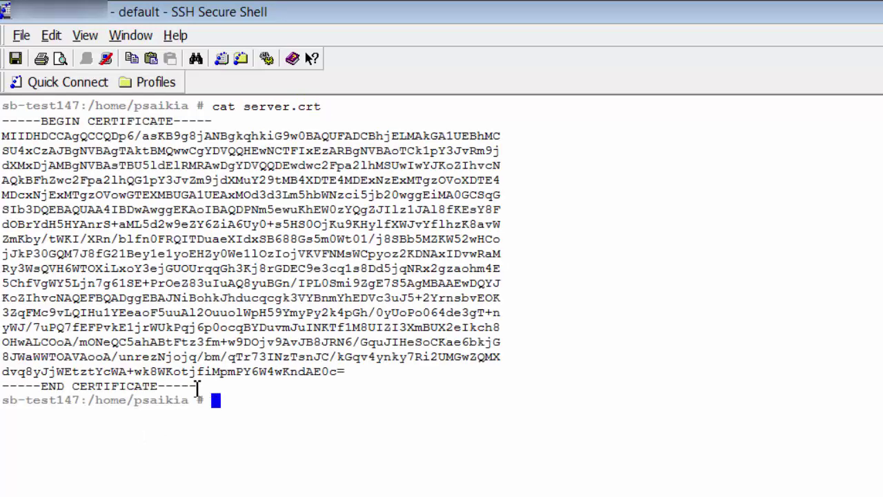
- Copy the printed server.crt certificate text to the clipboard
left_click_drag(197, 387, 19, 136)
right_click(19, 136)
left_click(30, 145)
left_click(292, 413)
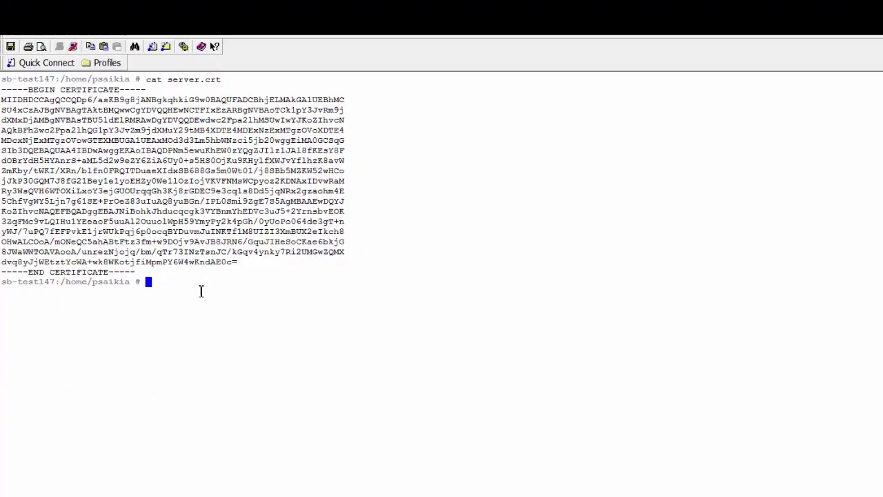
- Paste the server certificate as Certificate data text in csr_with_nam's Renew dialog
key("alt+Tab")
key("alt+Tab")
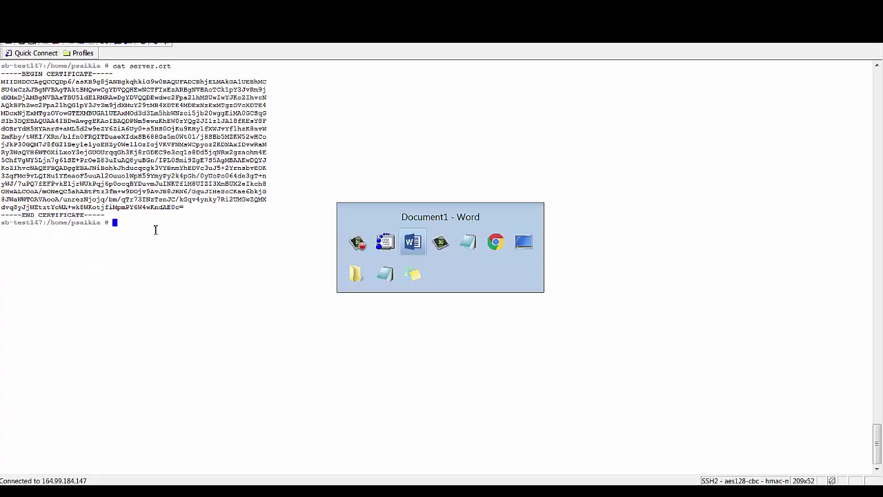
key("alt+Tab")
key("alt+Tab")
key("alt+Tab")
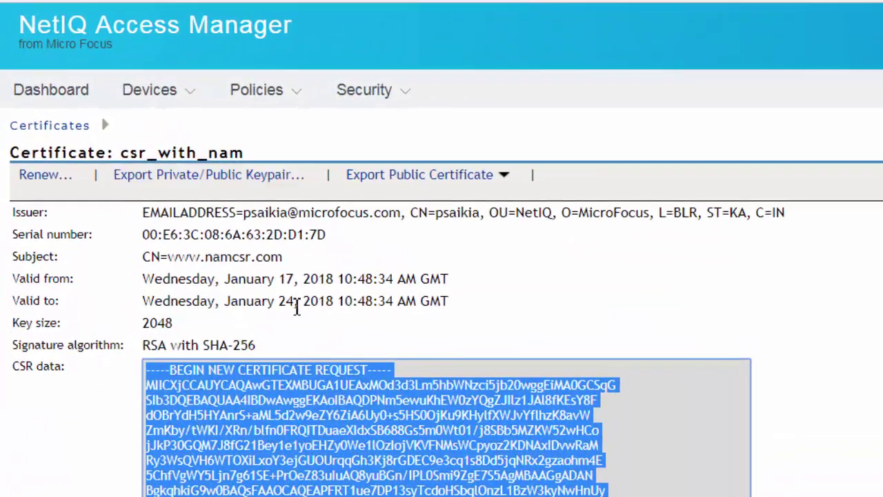
left_click(41, 168)
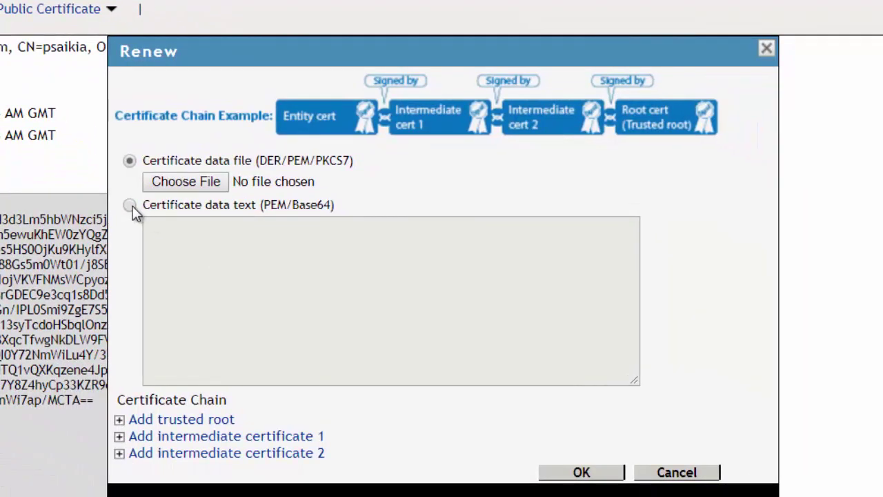
left_click(130, 205)
left_click(183, 245)
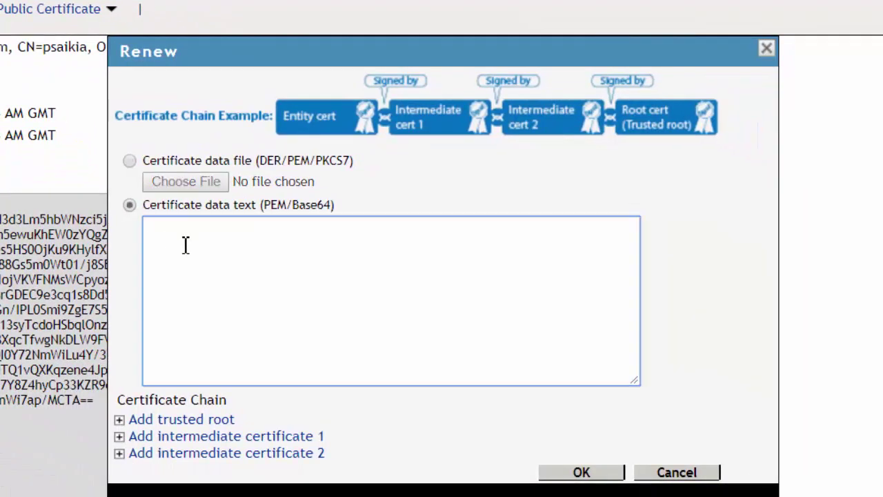
key("ctrl+v")
key("alt+Tab")
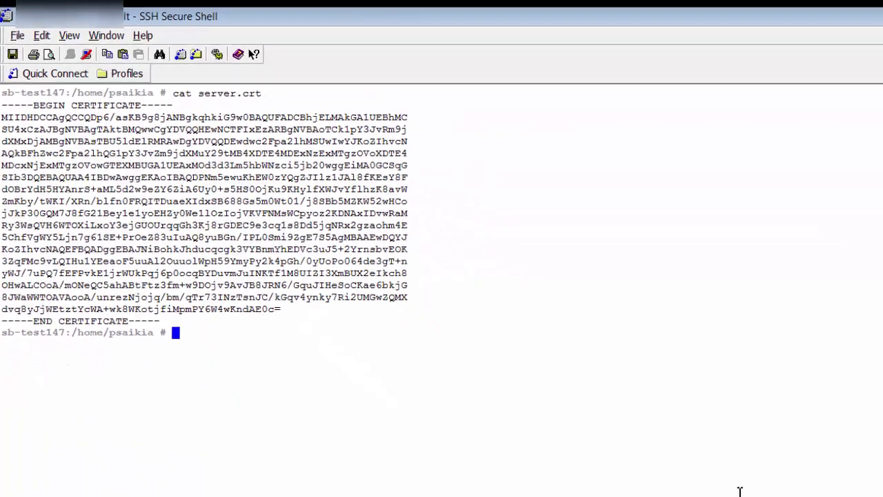
- Print cacert.pem and copy the CA certificate text to the clipboard
type("cat cacert.pem")
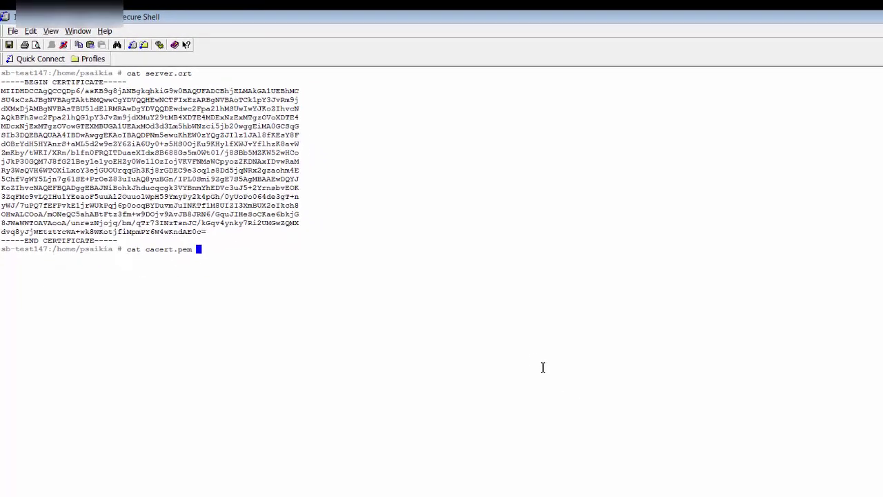
key("Return")
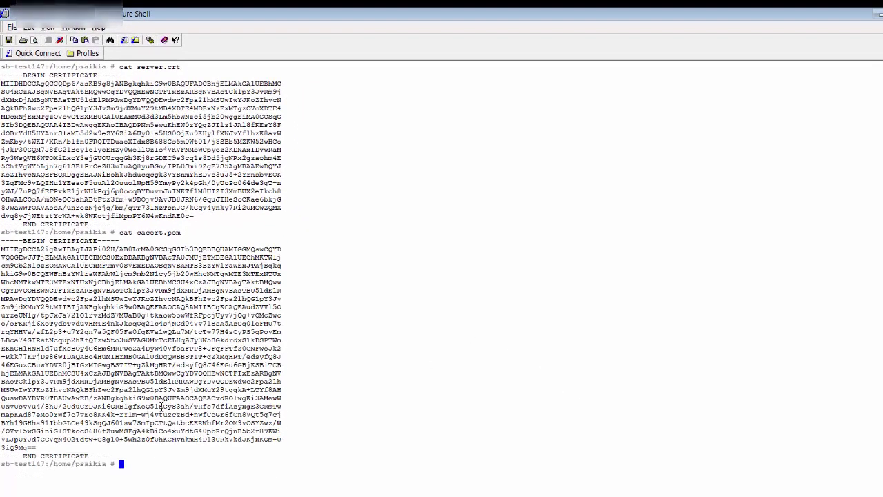
left_click_drag(111, 457, 78, 415)
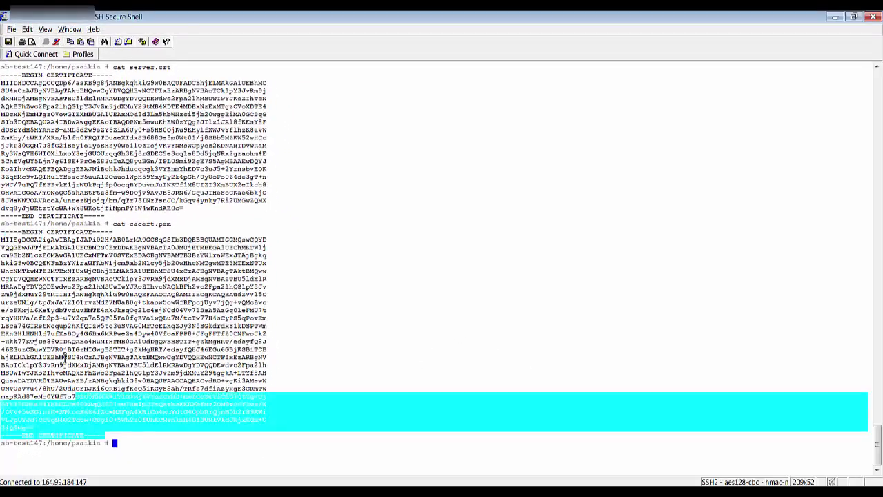
left_click_drag(66, 356, 4, 234)
right_click(33, 240)
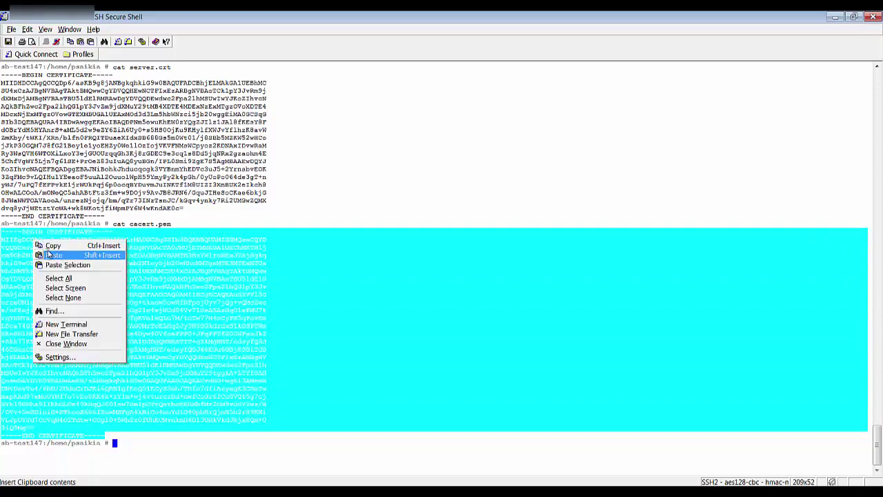
left_click(49, 245)
key("alt+Tab")
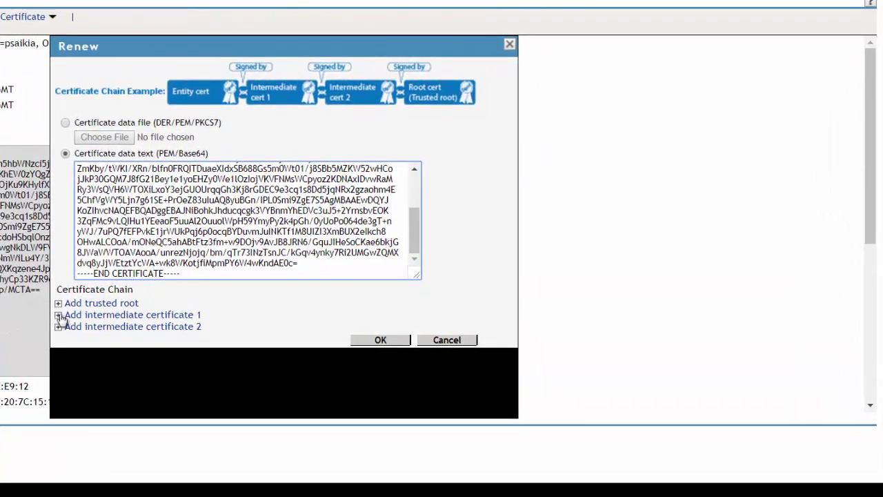
- Paste the CA certificate as trusted root certificate data text and submit the renewal
left_click(59, 304)
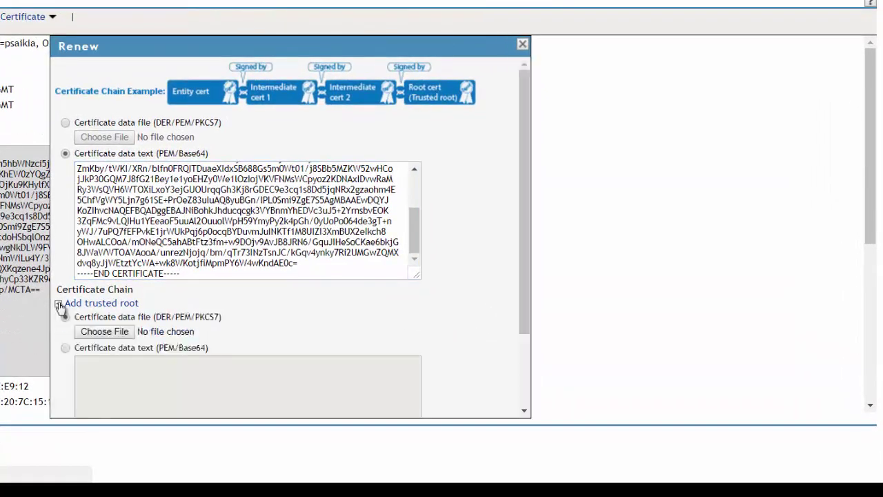
left_click(66, 348)
left_click(115, 366)
scroll(475, 204, "down", 1)
scroll(474, 205, "down", 1)
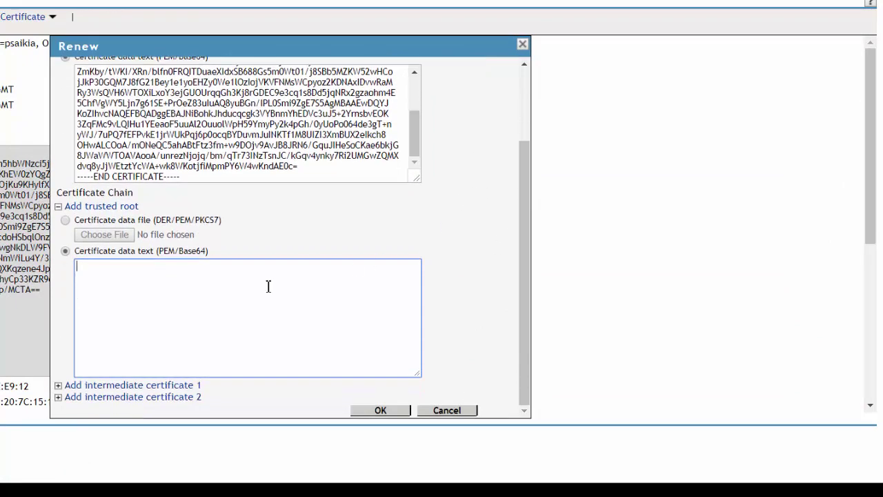
key("ctrl+v")
left_click(378, 411)
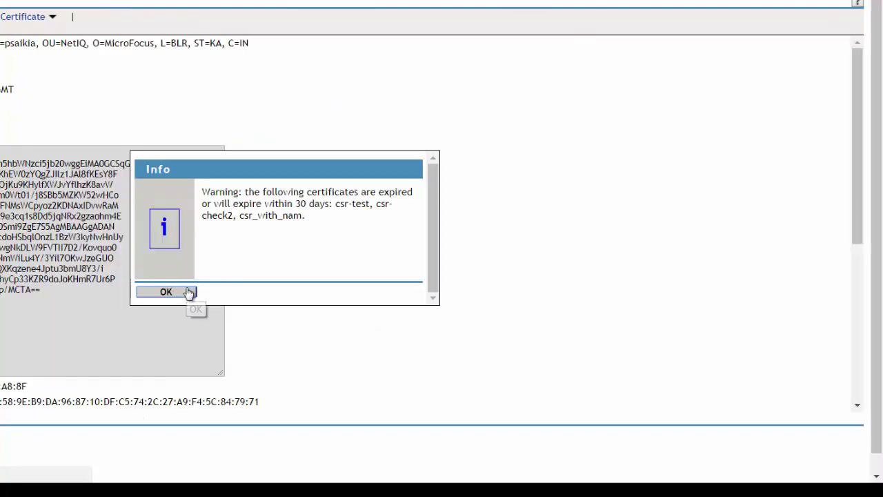
- Dismiss the expiry warning and close csr_with_nam's details, now valid until July 16, 2018
left_click(166, 292)
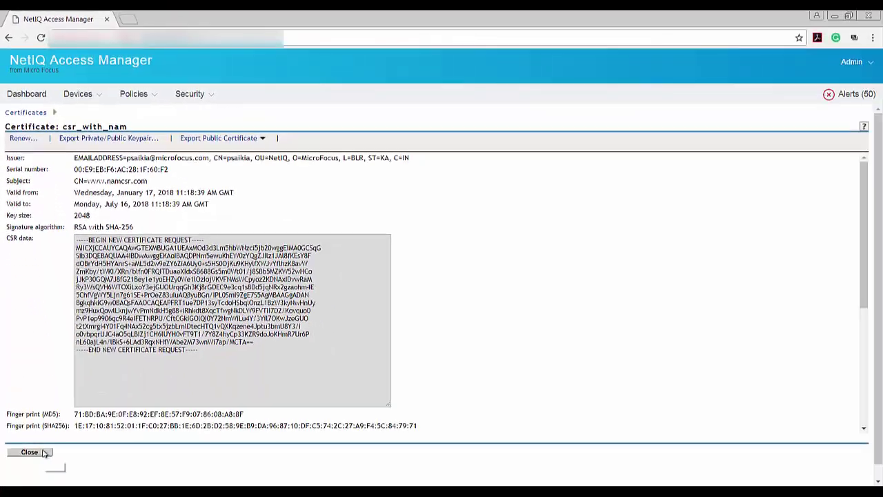
left_click(44, 452)
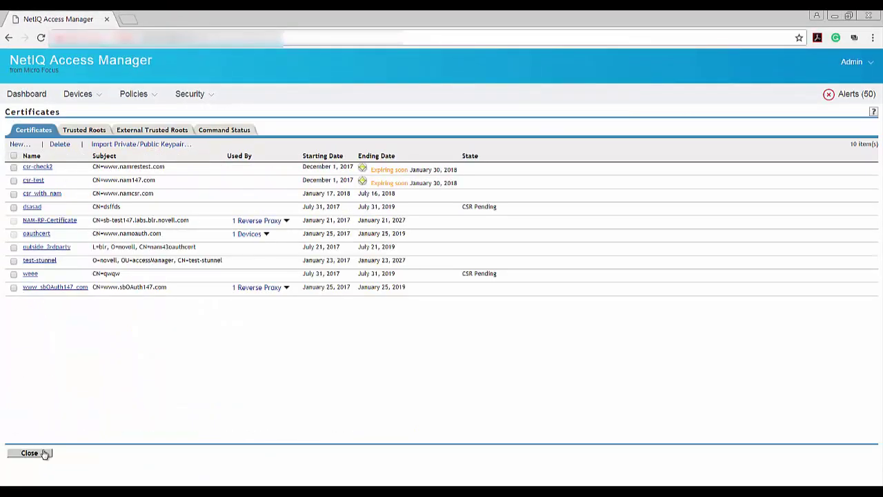